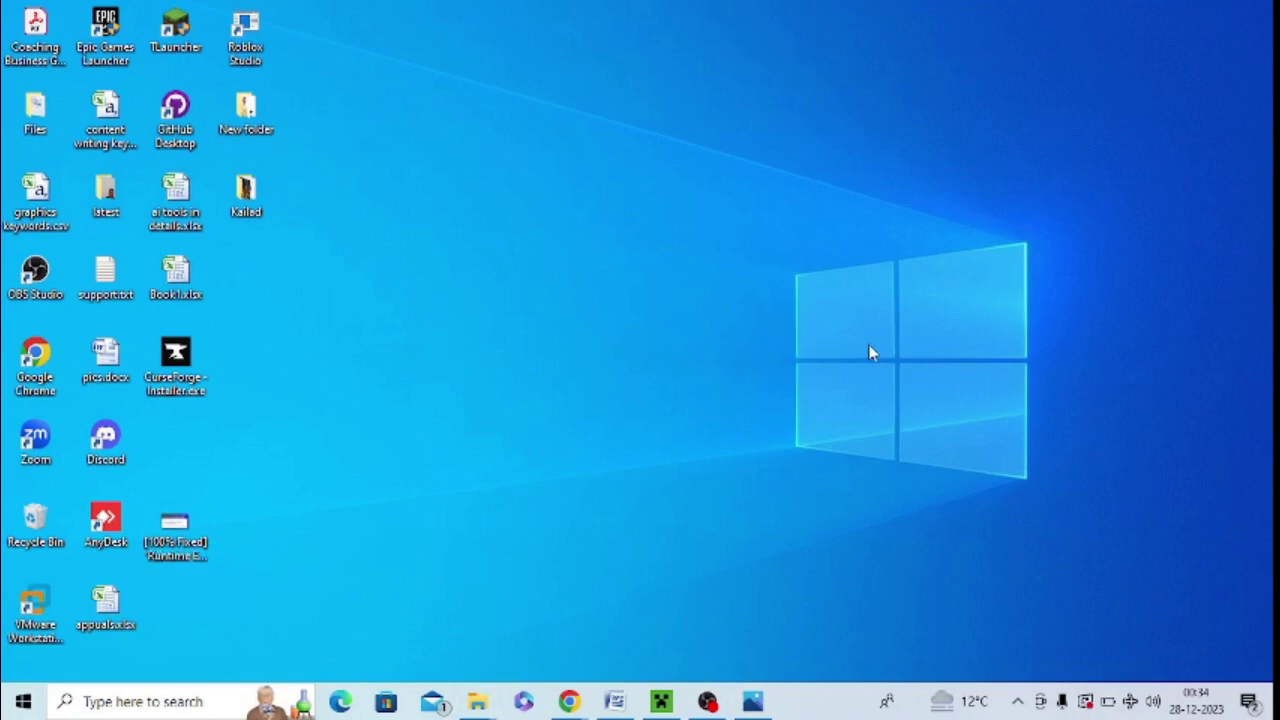
# - Search for Settings and open its Windows Update page
pyautogui.press('super')
pyautogui.write('sett')
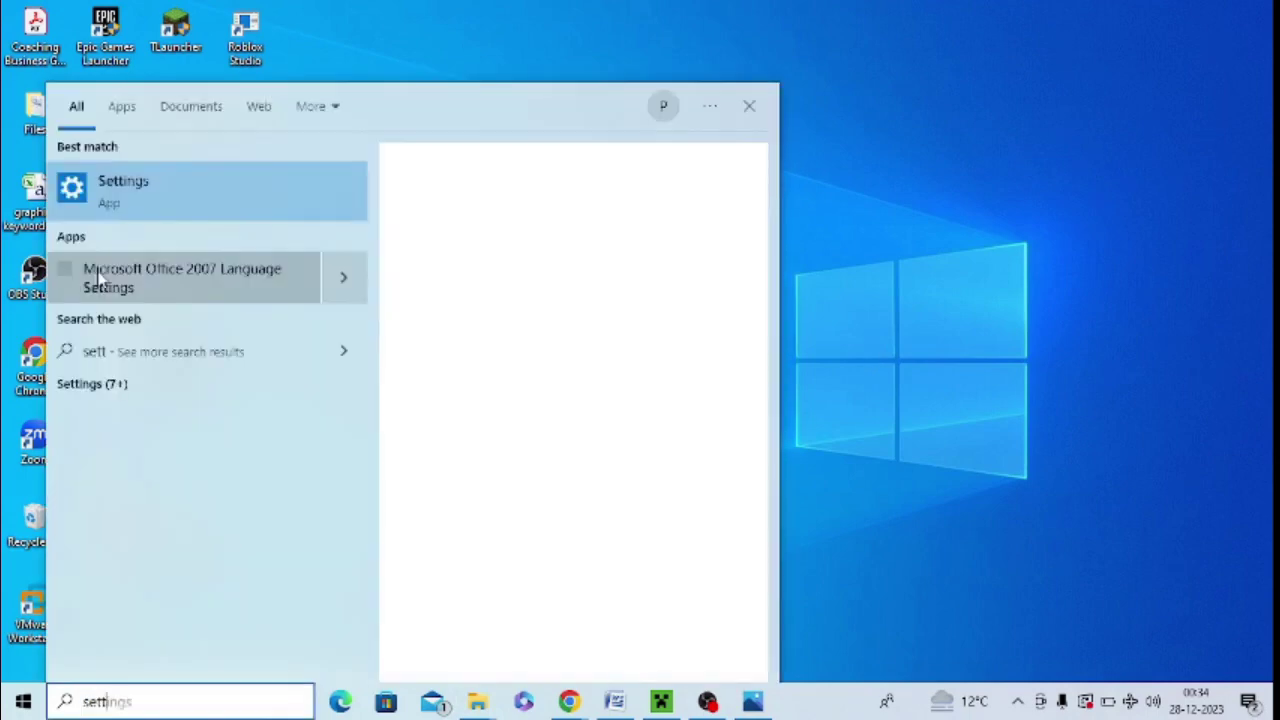
pyautogui.click(143, 202)
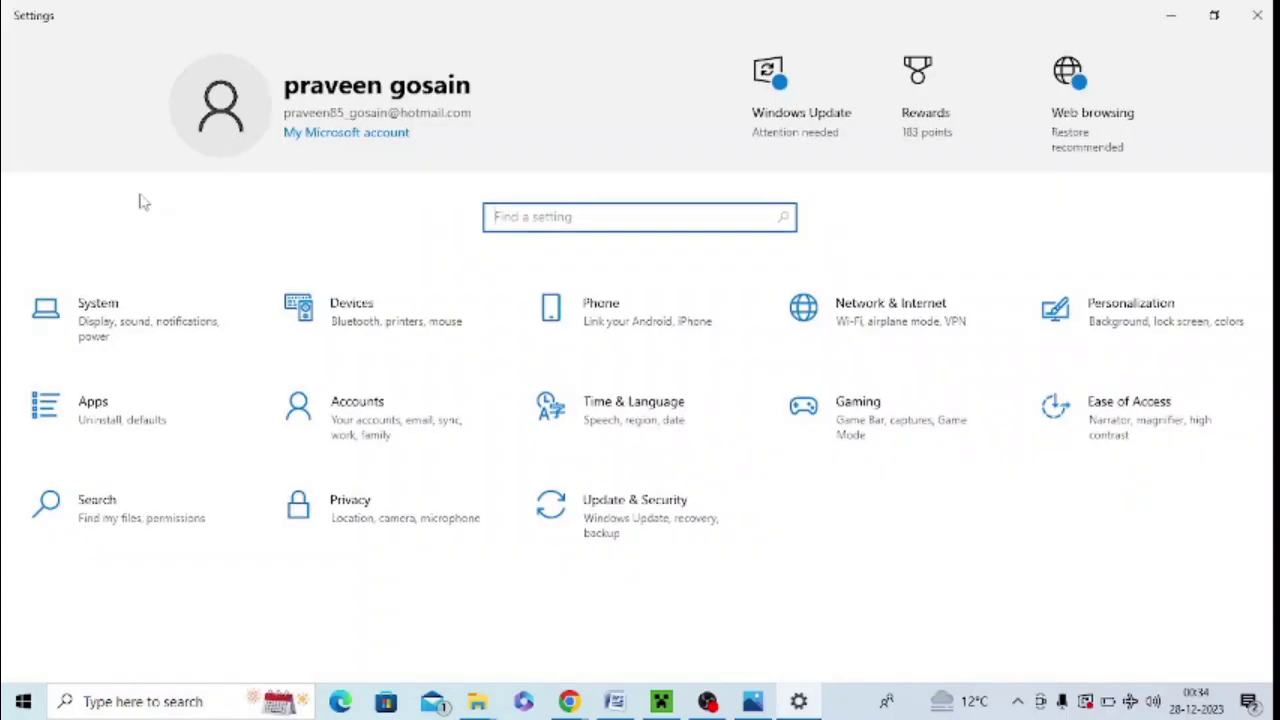
pyautogui.click(651, 541)
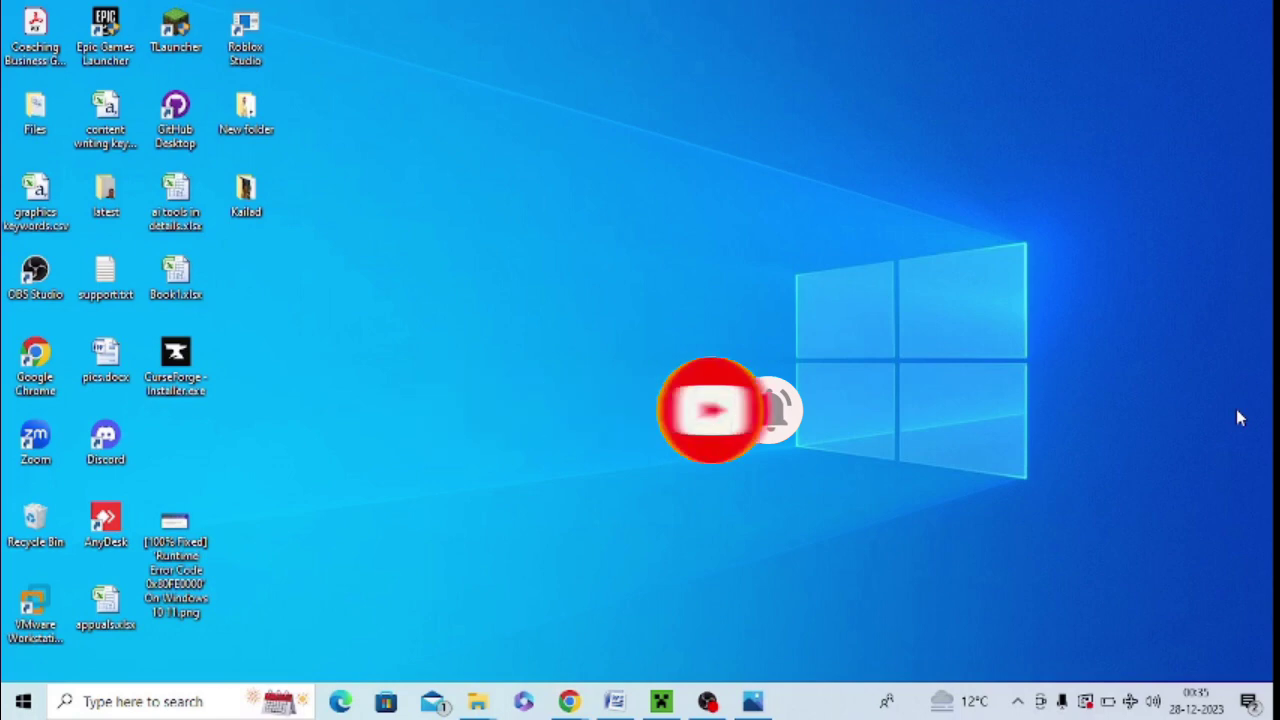
# - Open Apps & features from the Win+X menu and select the 3D Viewer app
pyautogui.press('super+x')
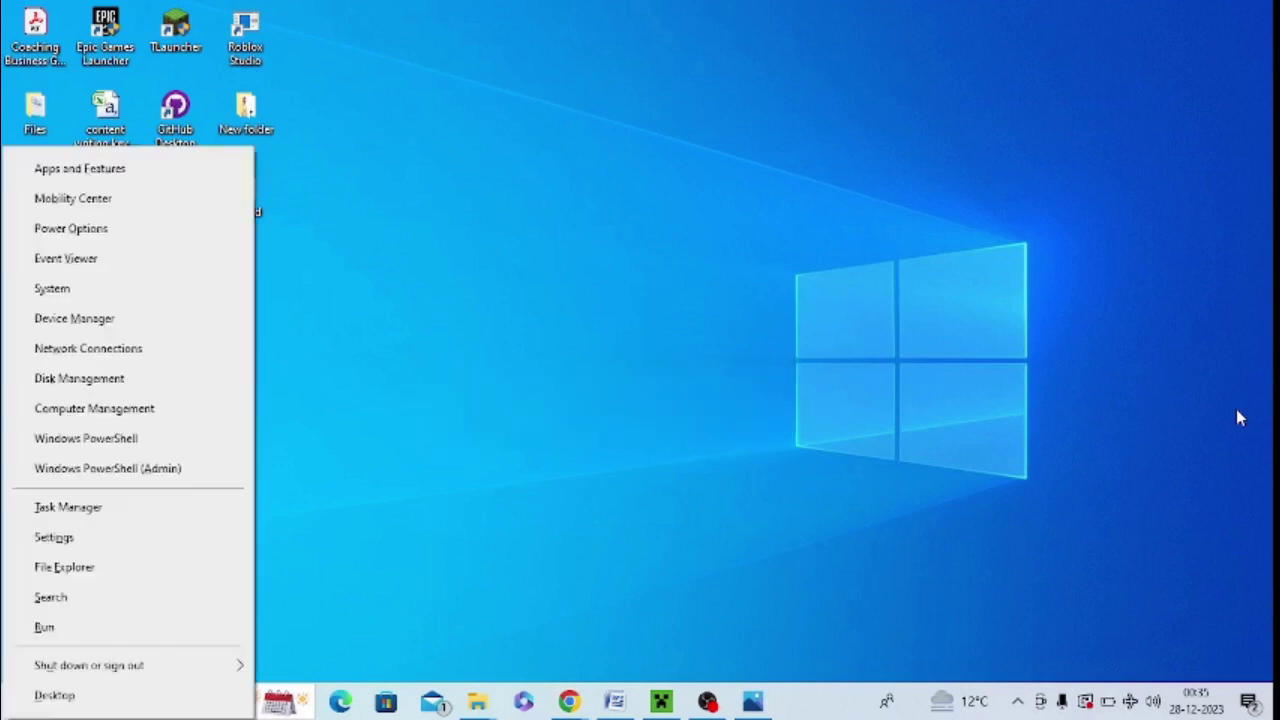
pyautogui.click(140, 180)
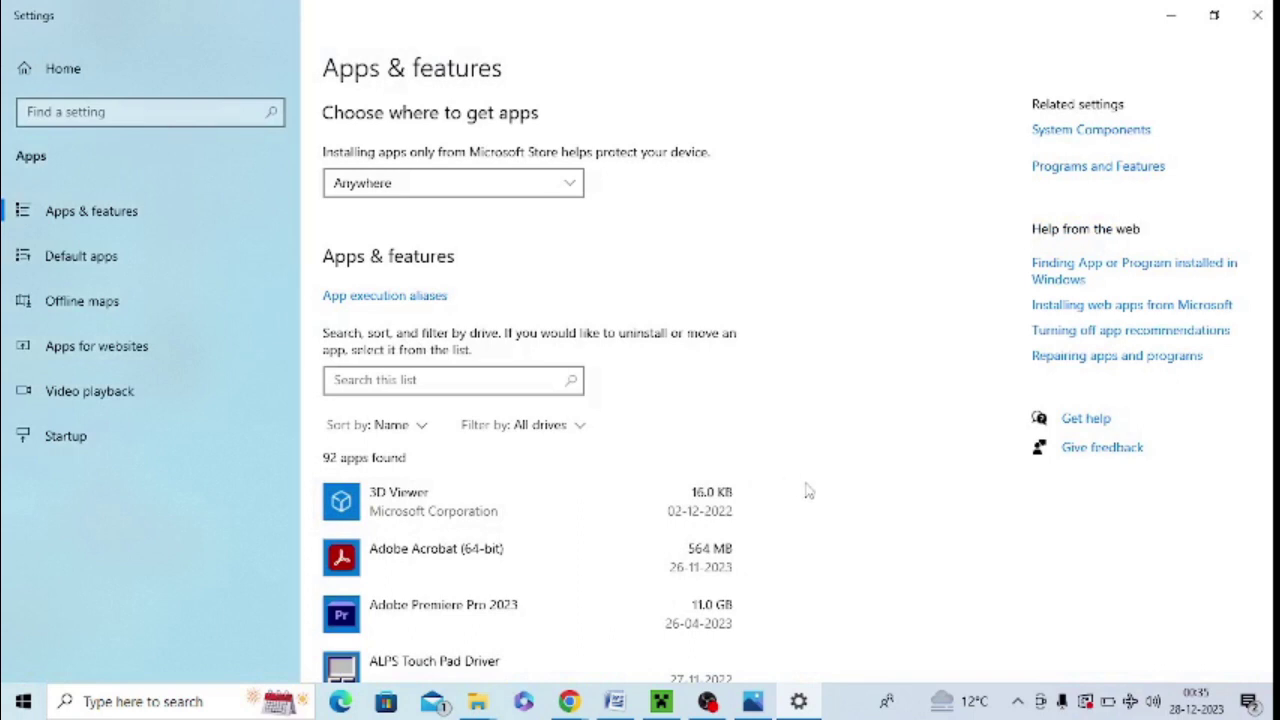
pyautogui.click(443, 535)
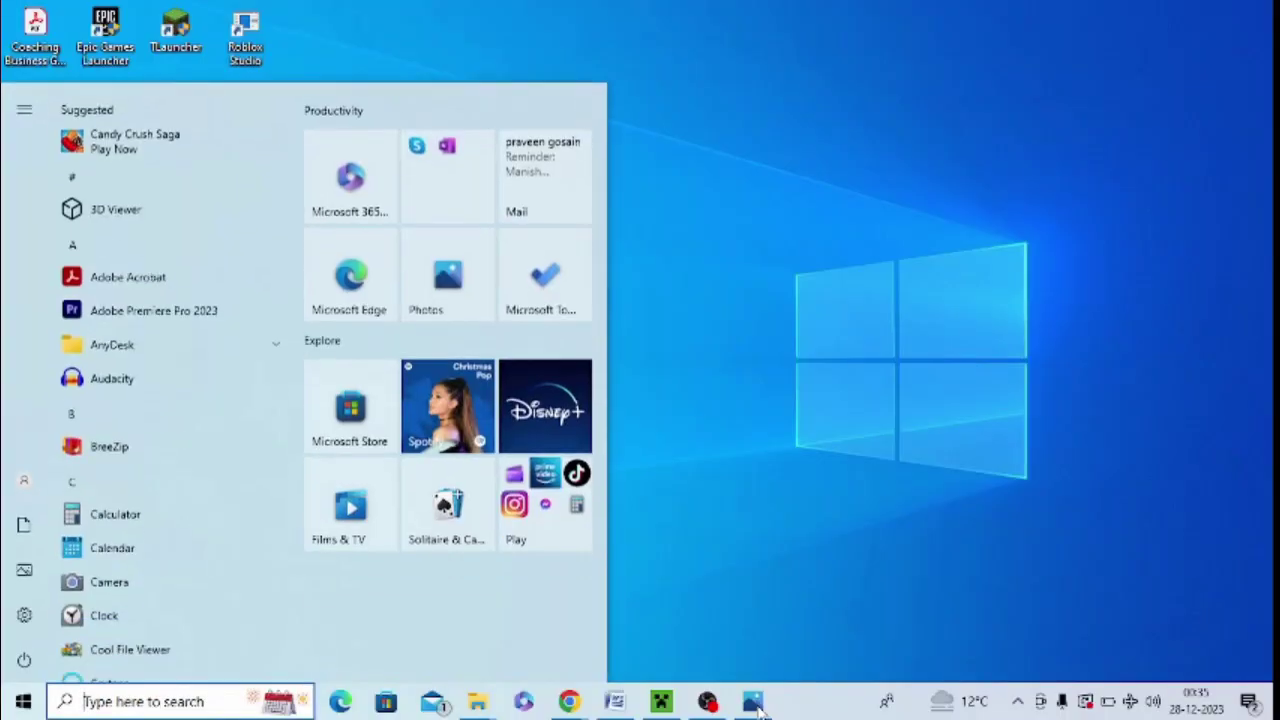
# - Open Control Panel and go to the Programs and Features list
pyautogui.write('contr')
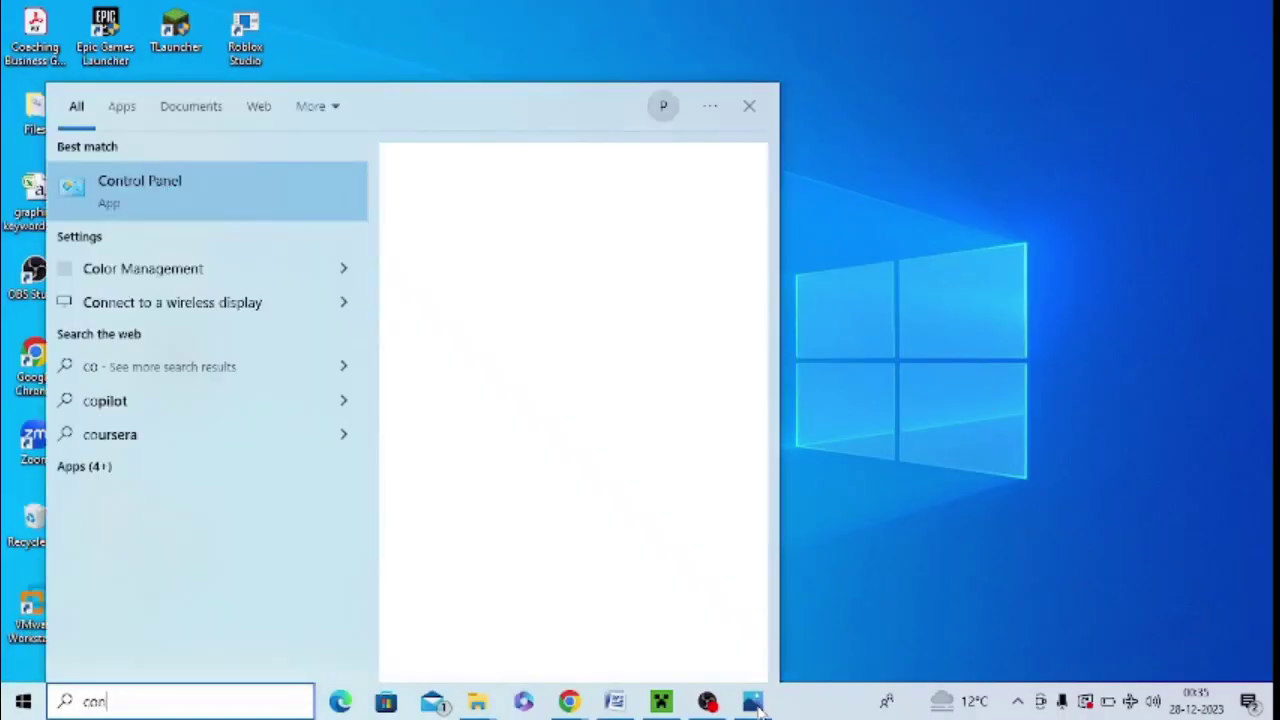
pyautogui.press('Return')
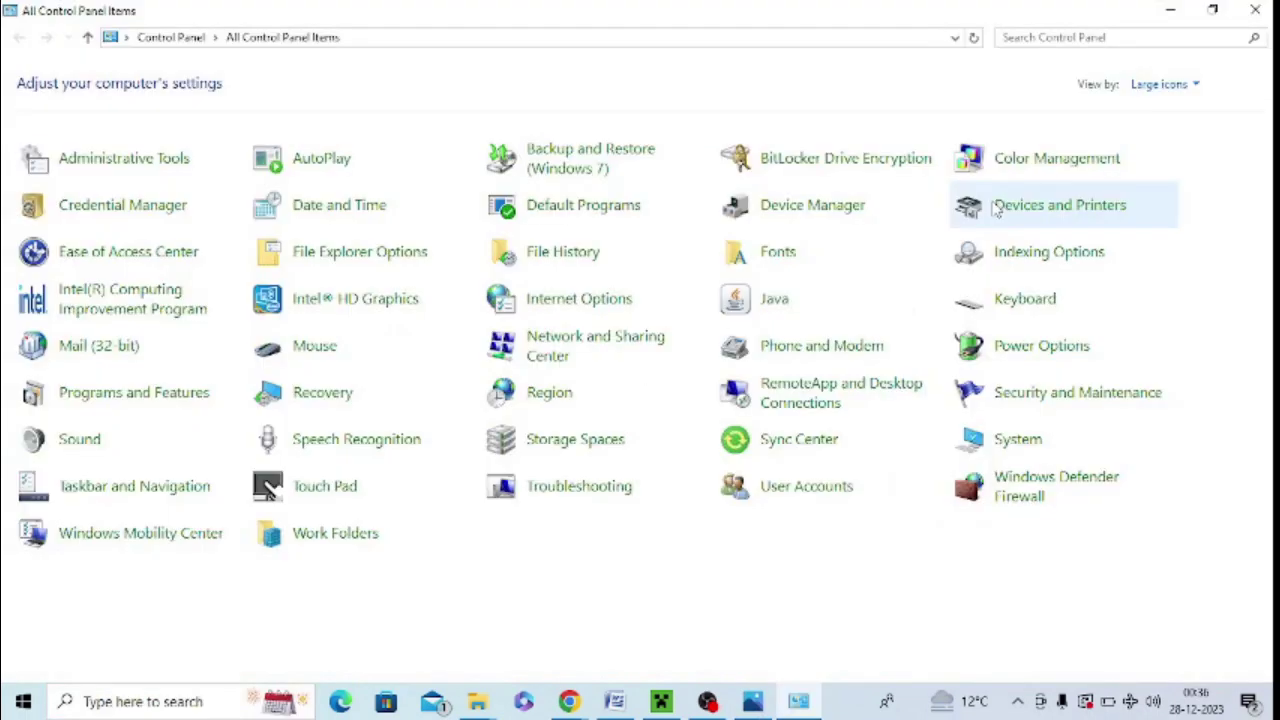
pyautogui.click(107, 395)
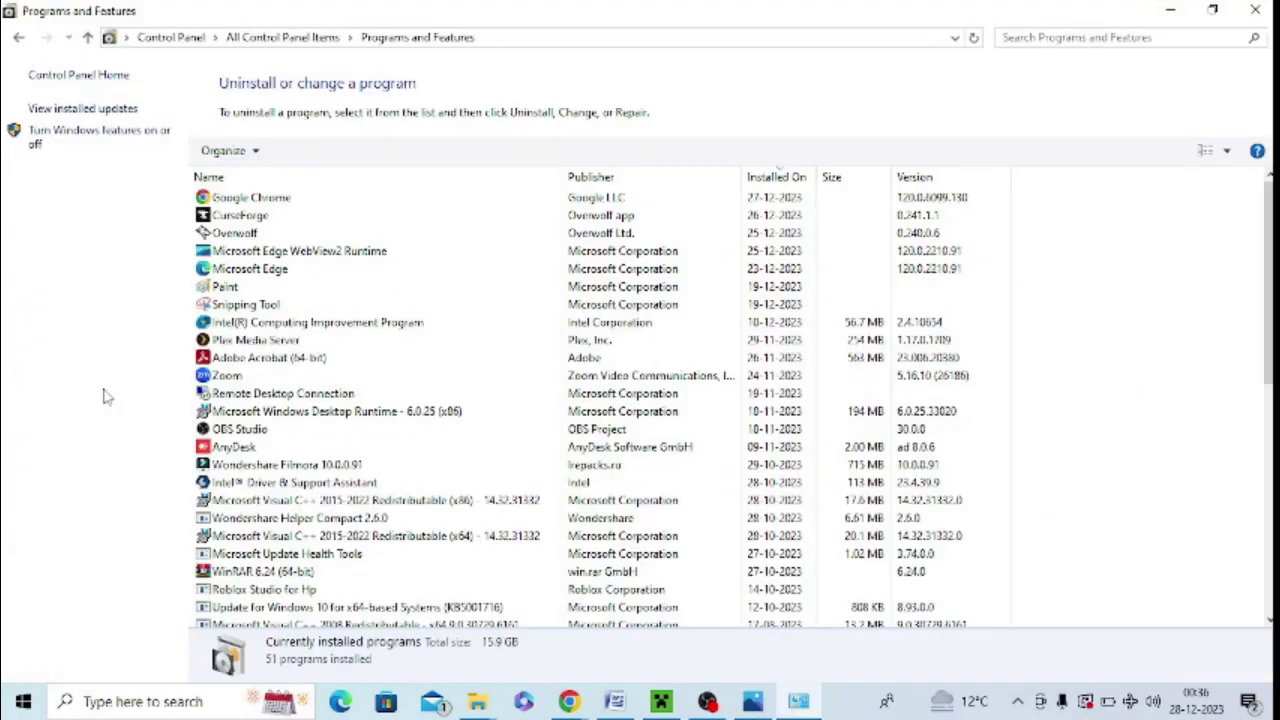
# - Select the Visual C++ 2015-2022 x86, x64 and 2012 x64 redistributable entries
pyautogui.click(262, 518)
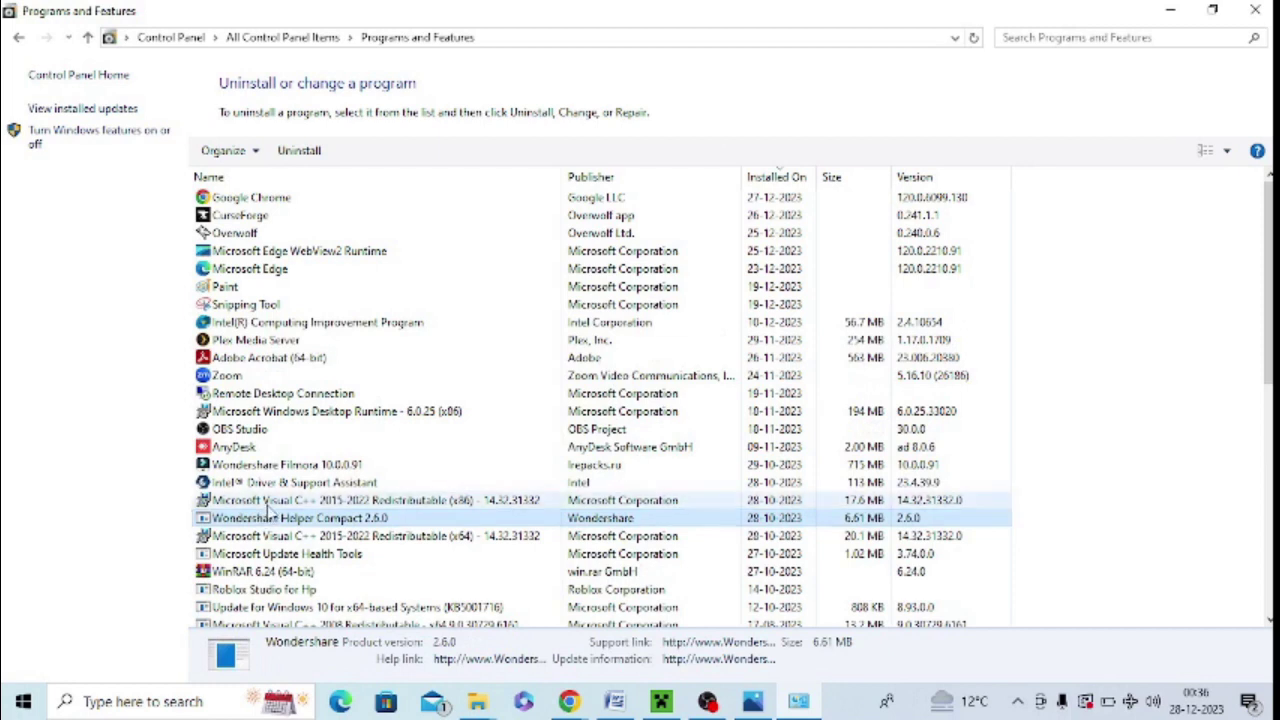
pyautogui.click(272, 502)
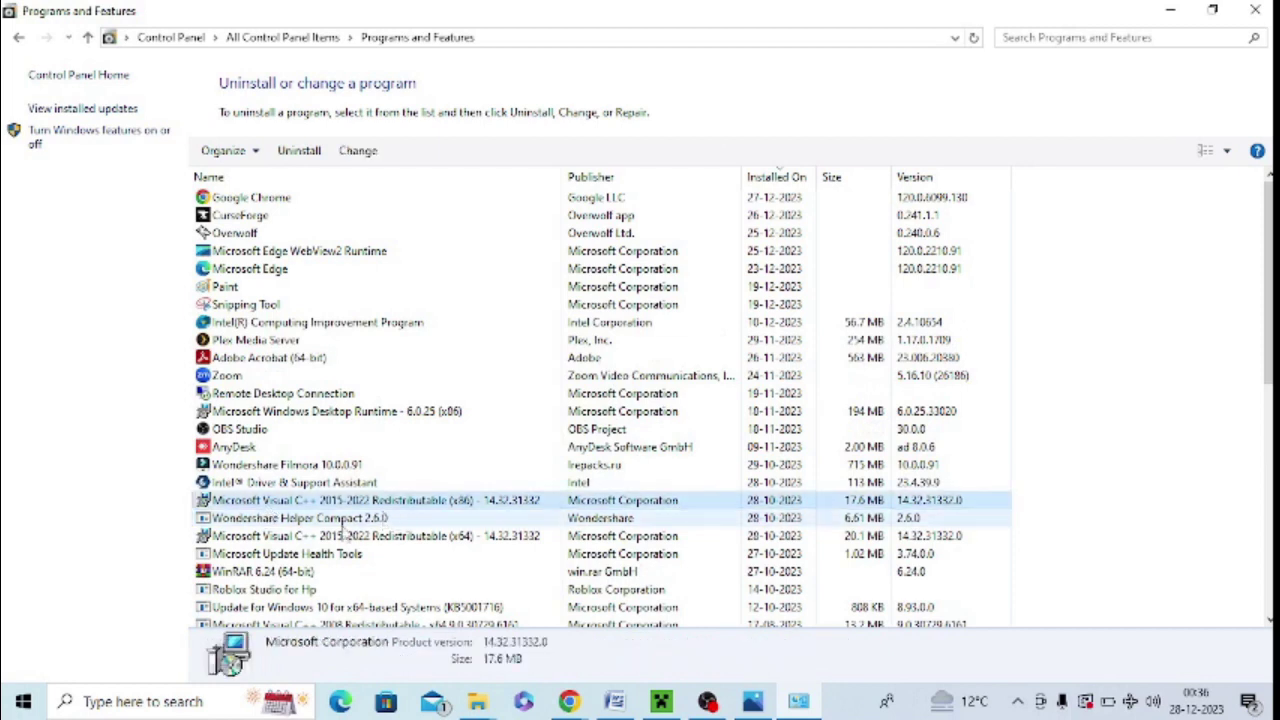
pyautogui.click(317, 544)
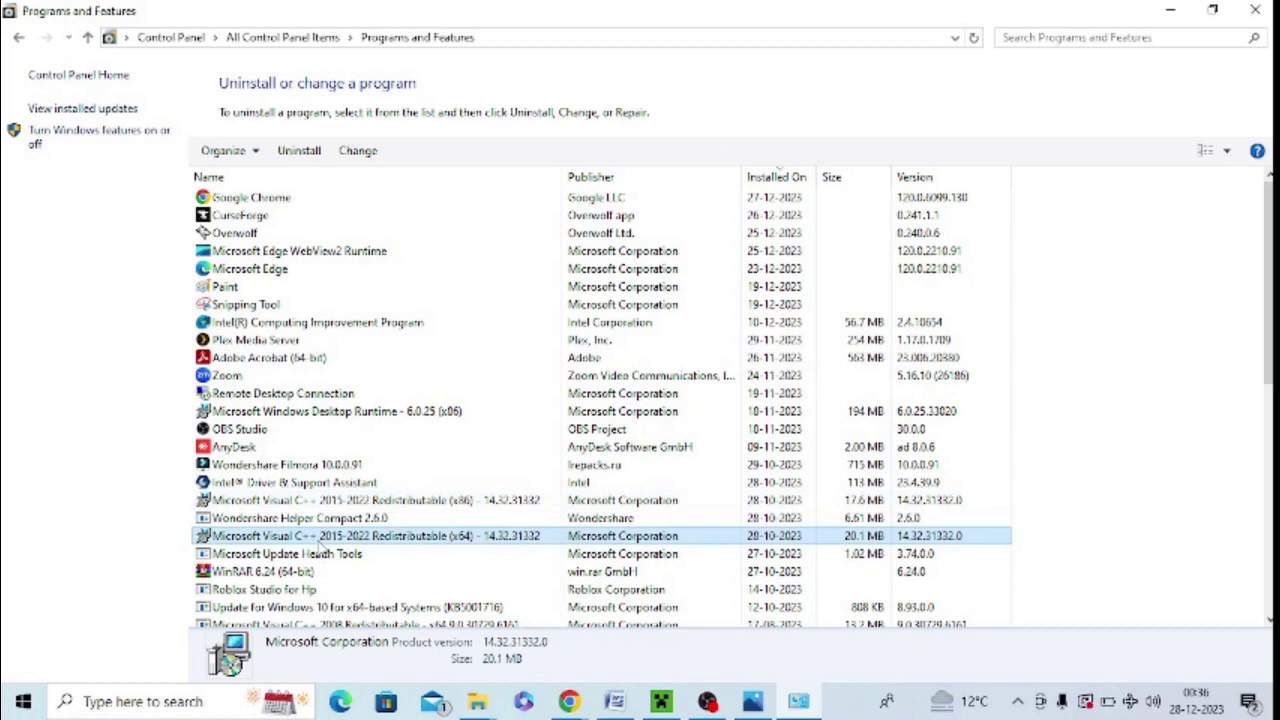
pyautogui.moveTo(1268, 290); pyautogui.dragTo(1268, 415)
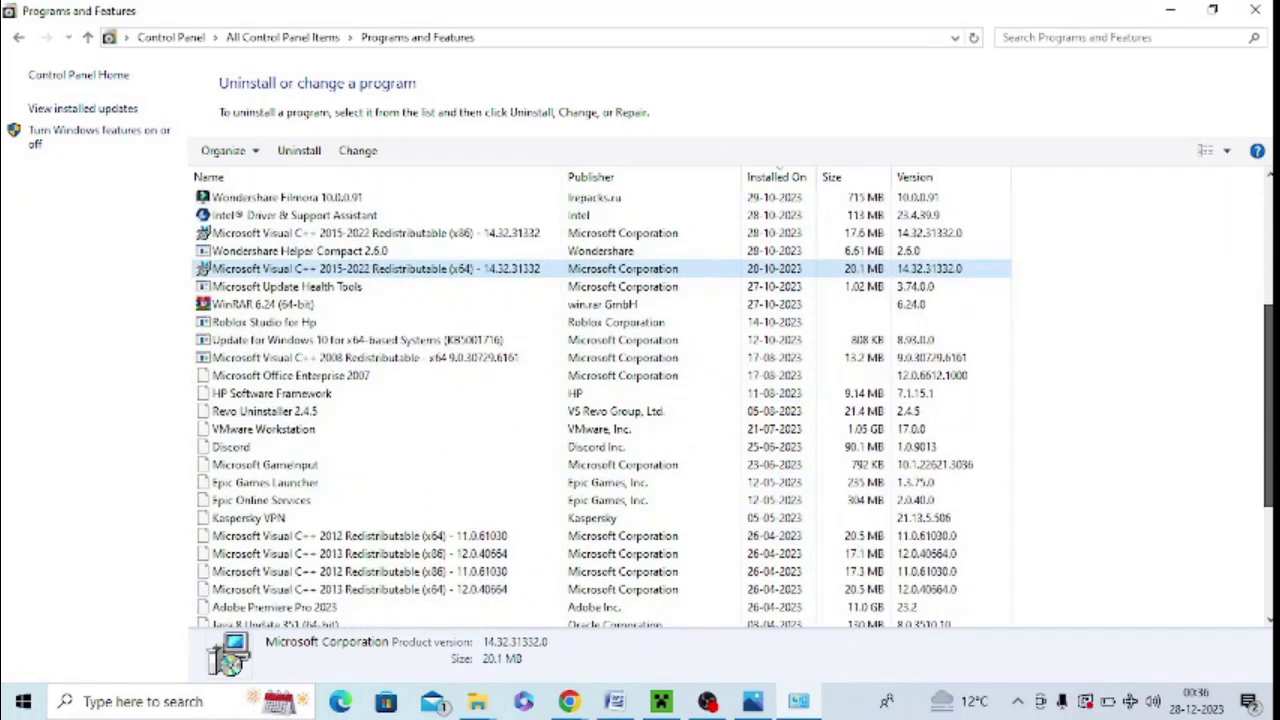
pyautogui.scroll(-1, 370, 480)
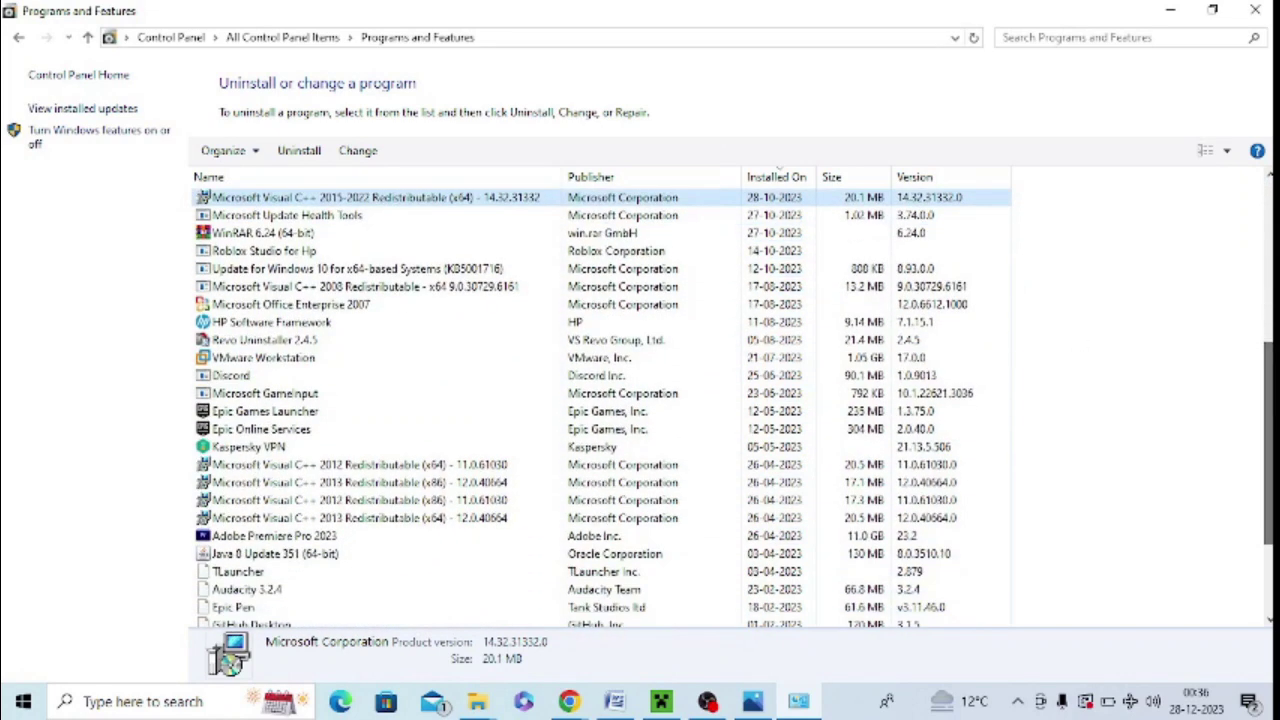
pyautogui.click(368, 472)
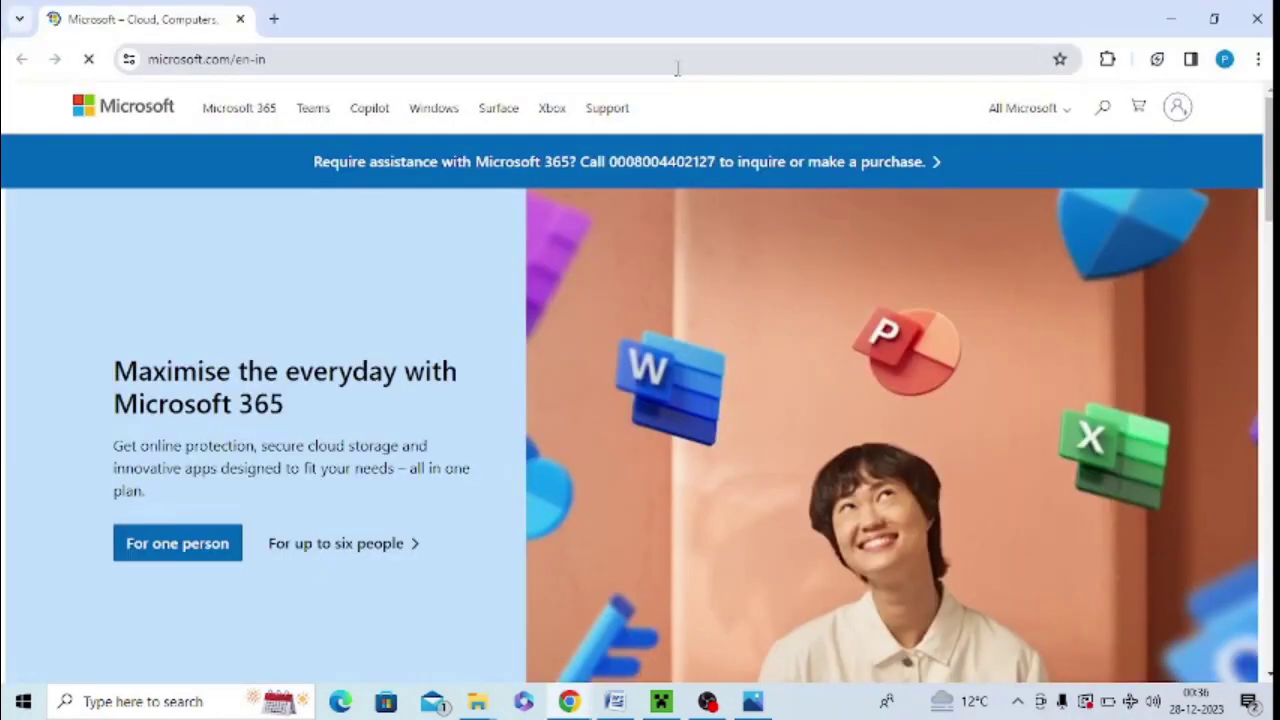
# - Search microsoft.com for 'C++ Redistributable'
pyautogui.doubleClick(241, 60)
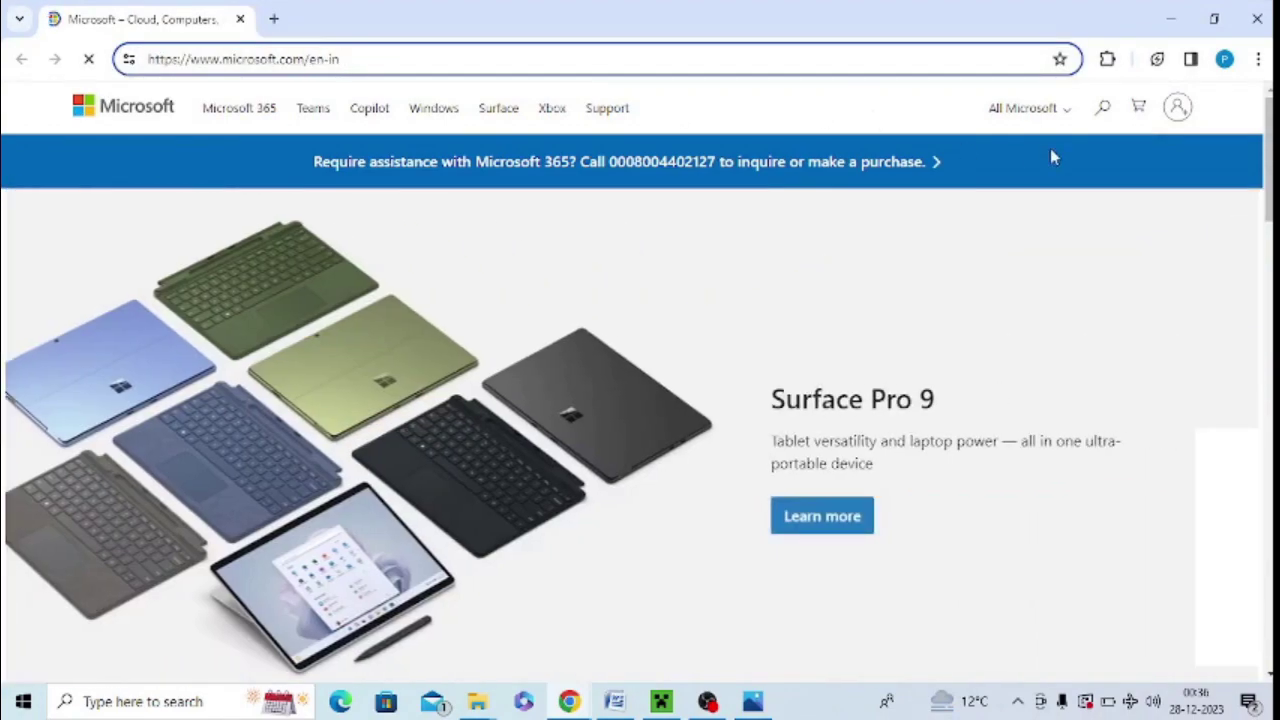
pyautogui.click(1102, 107)
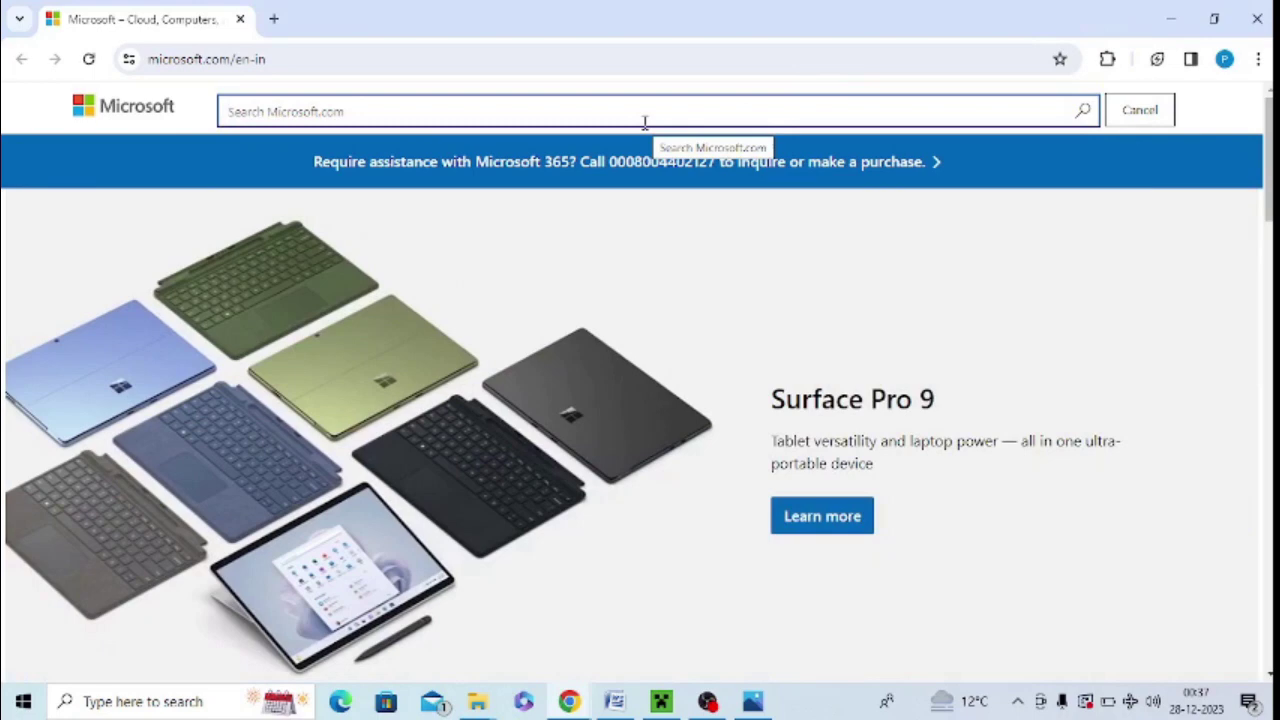
pyautogui.click(643, 120)
pyautogui.write('C++ Redistributable')
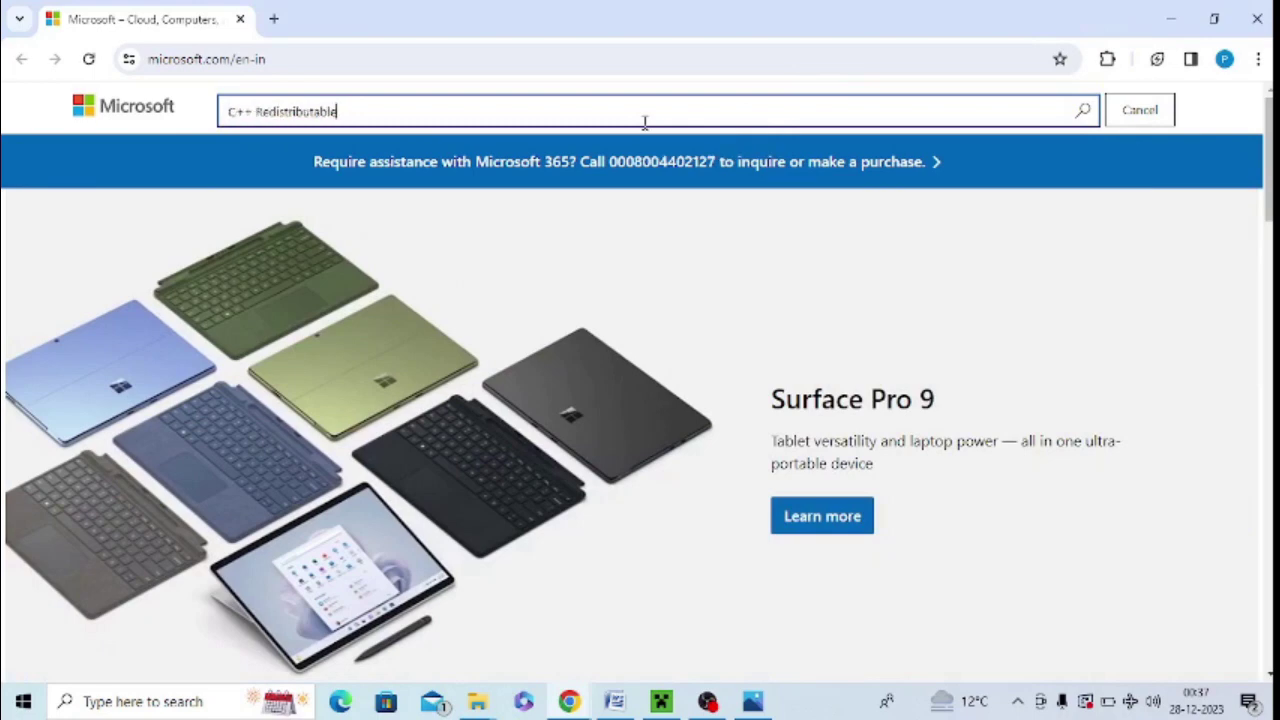
pyautogui.press('Return')
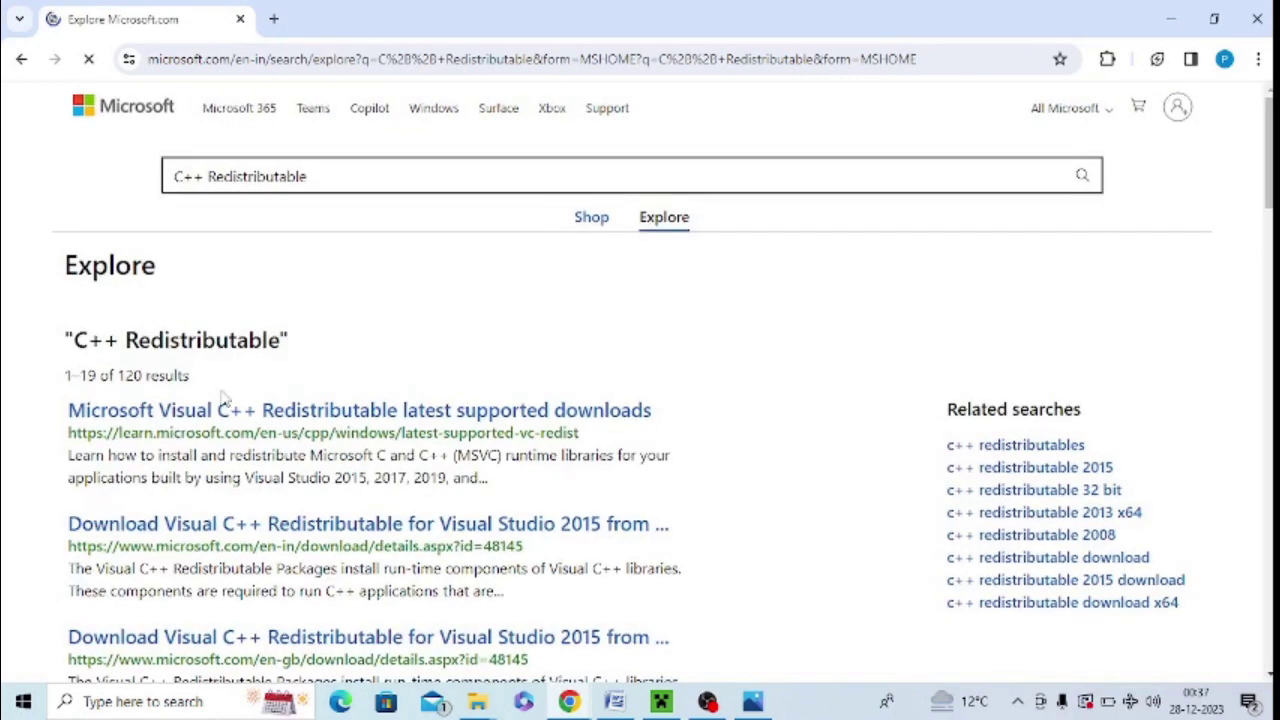
# - Open the Visual C++ Redistributable latest supported downloads article and scroll through it
pyautogui.click(270, 416)
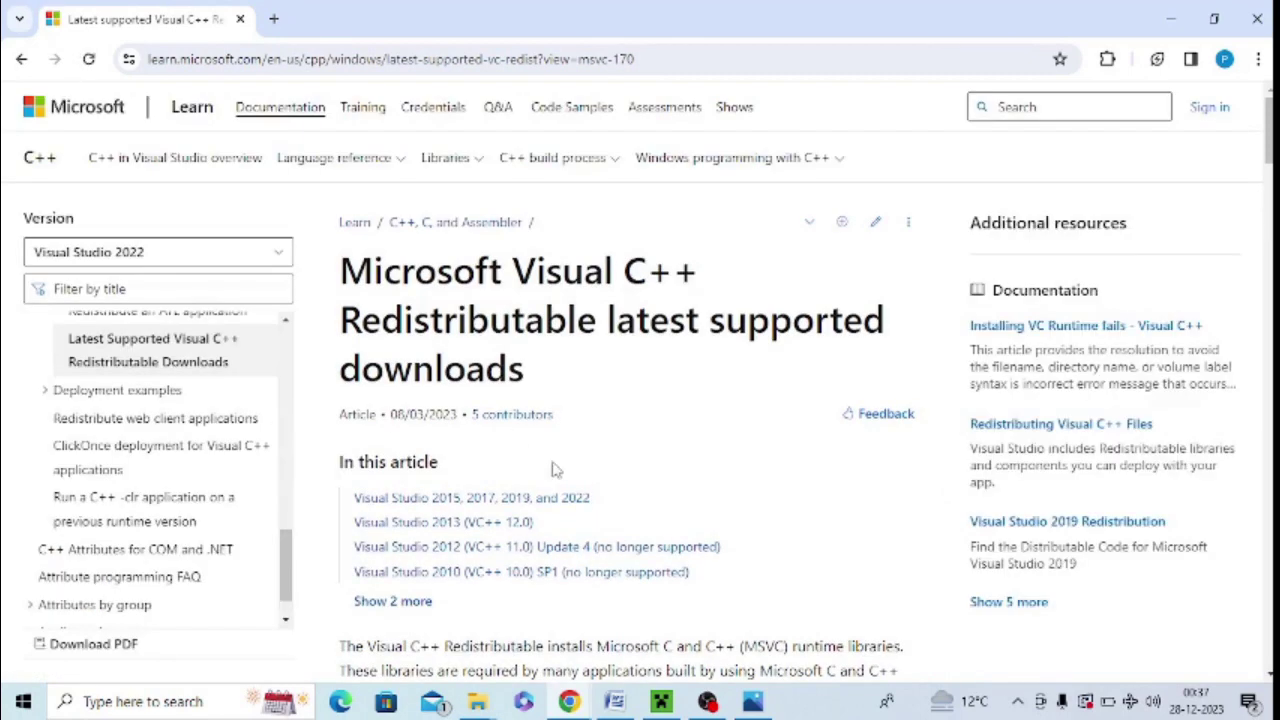
pyautogui.scroll(-1, 1268, 130)
pyautogui.scroll(-1, 1268, 130)
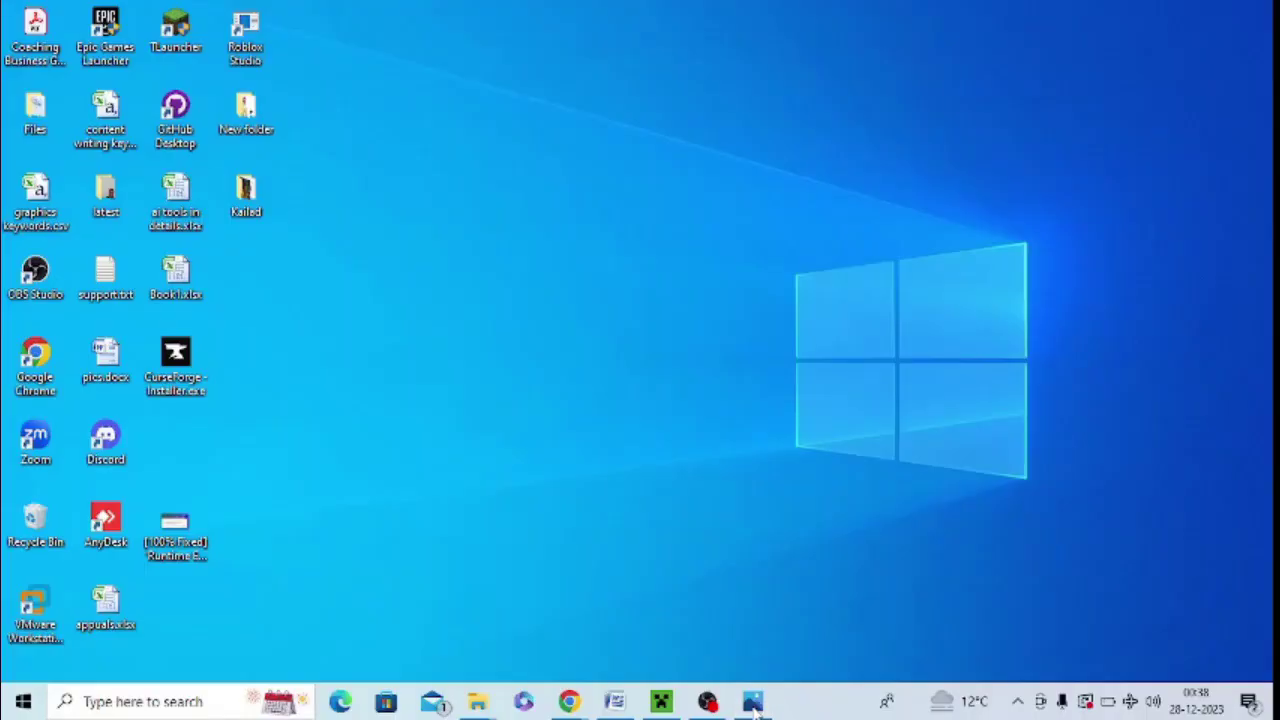
# - Run Command Prompt as administrator, enter 'sfc /scannow', then close the window
pyautogui.press('super')
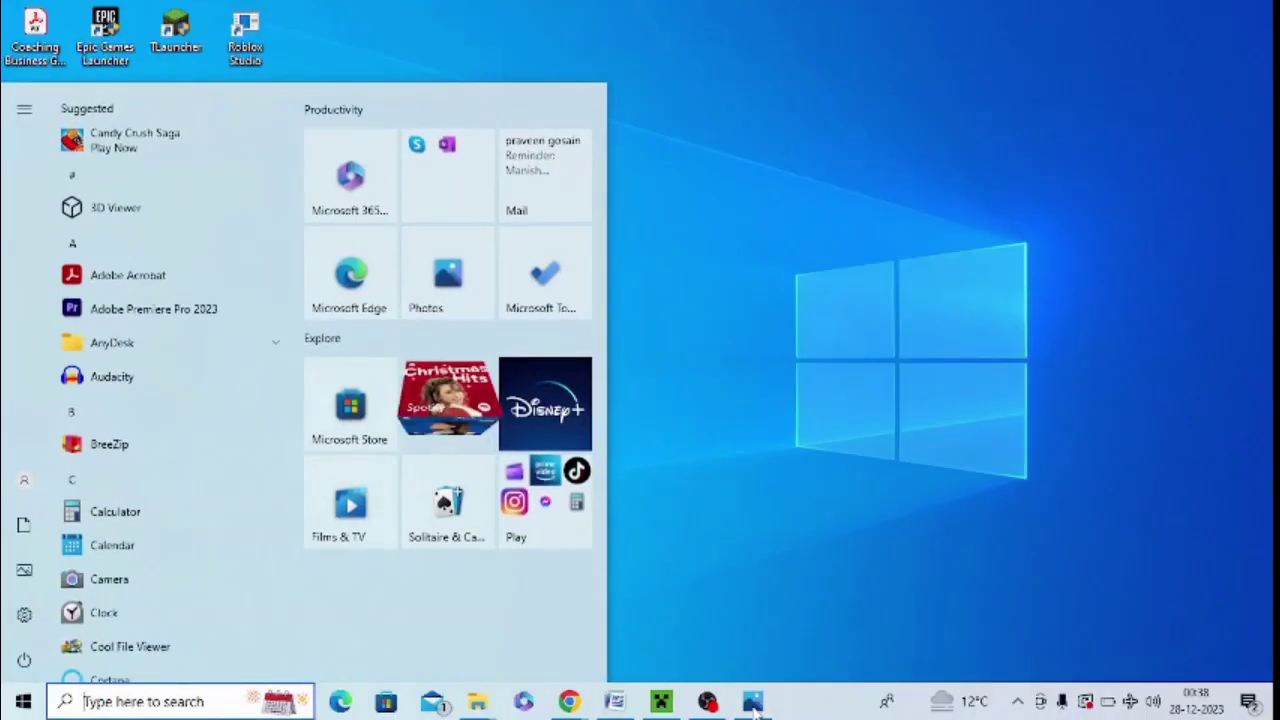
pyautogui.write('comm')
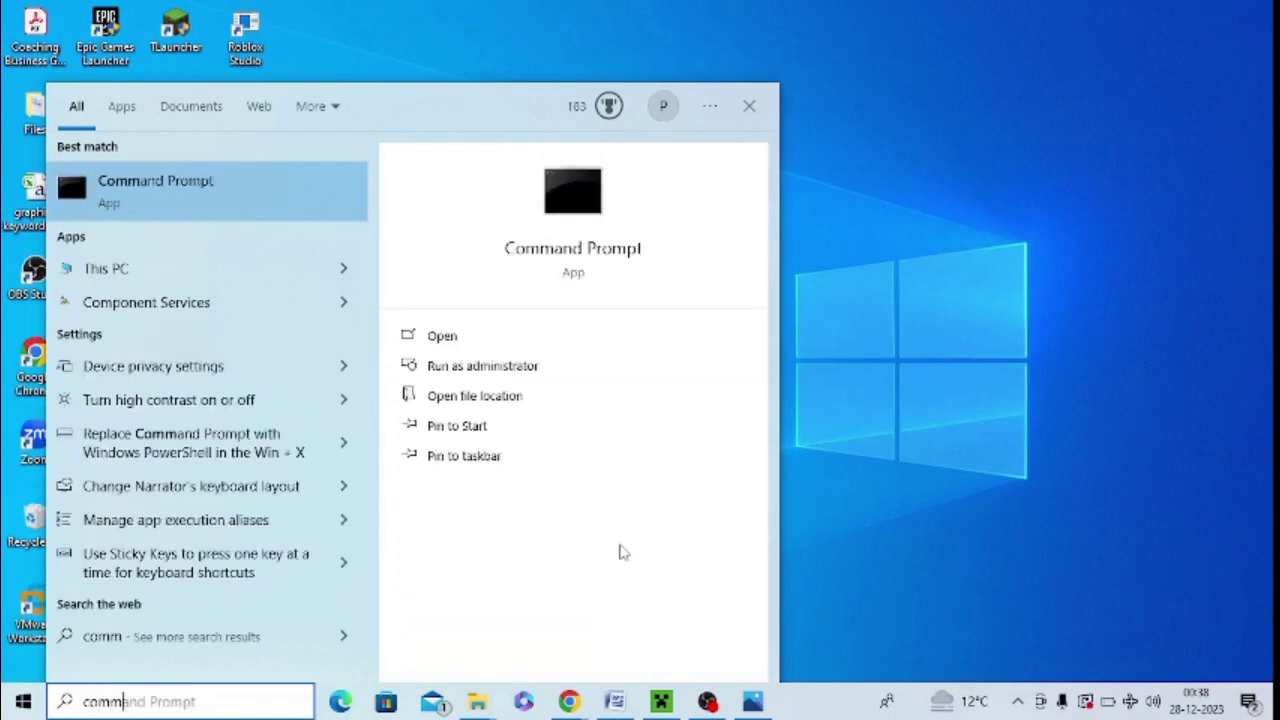
pyautogui.rightClick(232, 214)
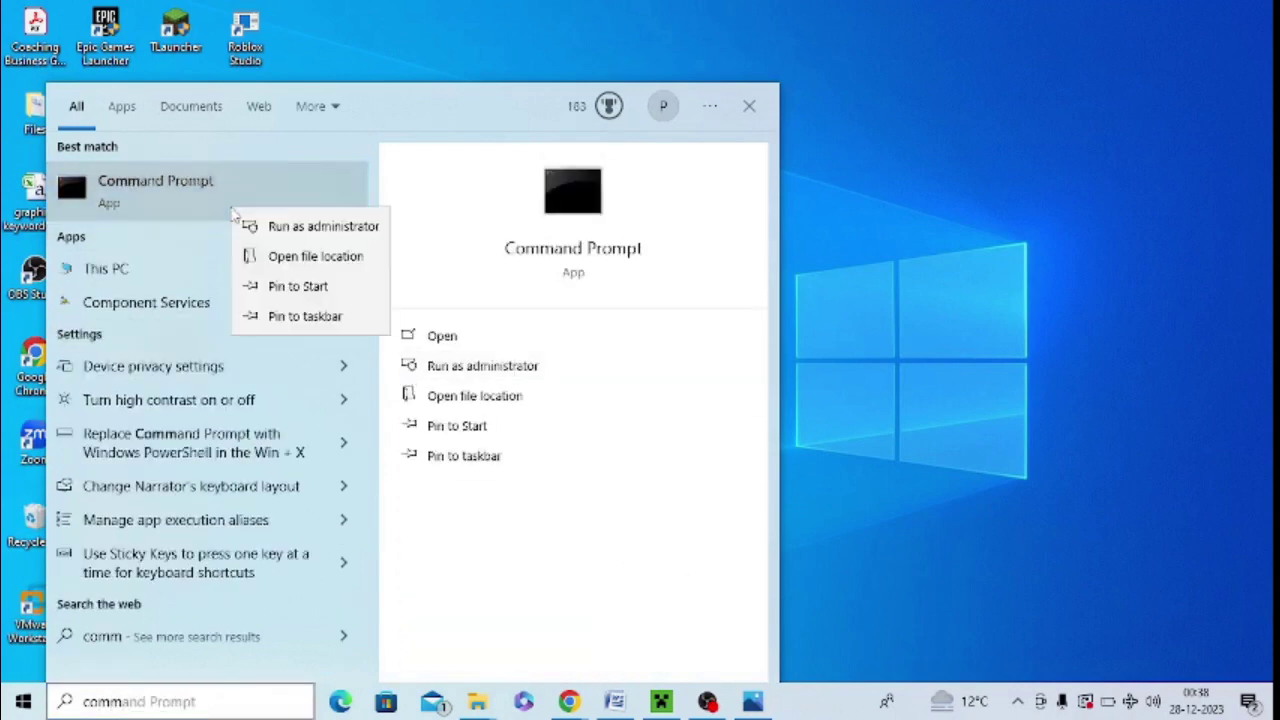
pyautogui.click(286, 223)
pyautogui.write('sfc /scannow')
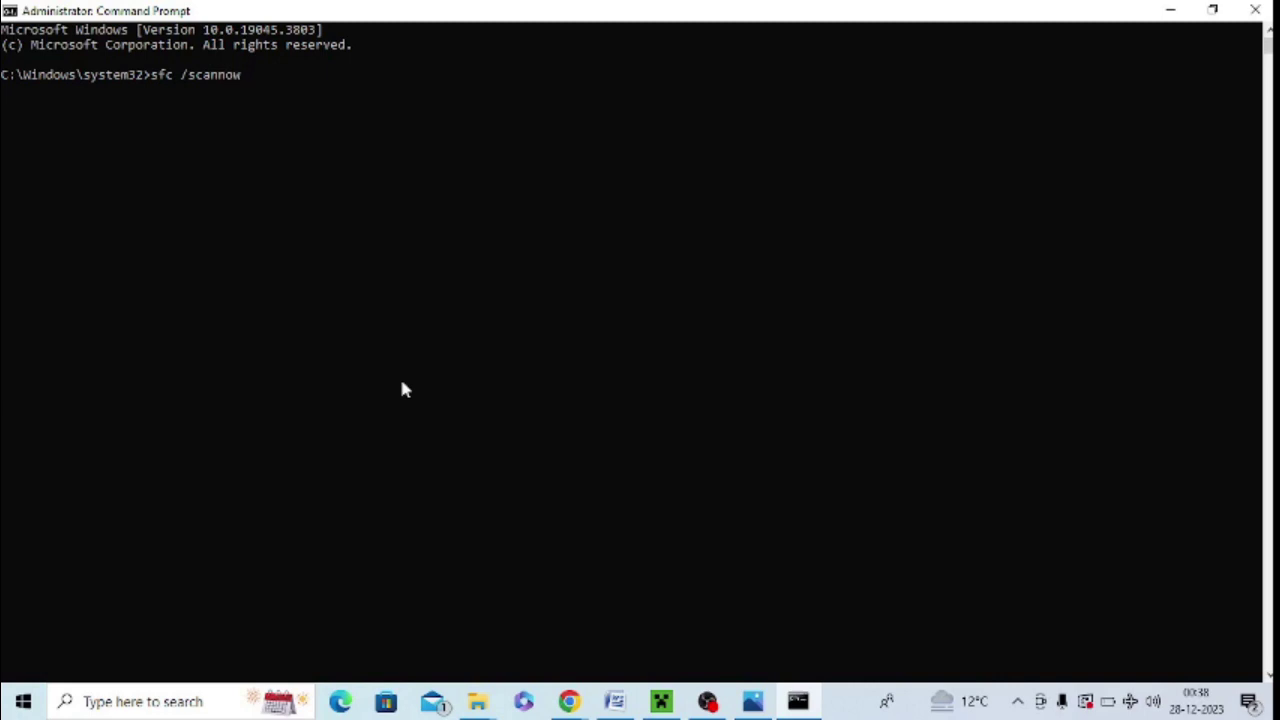
pyautogui.click(1255, 10)
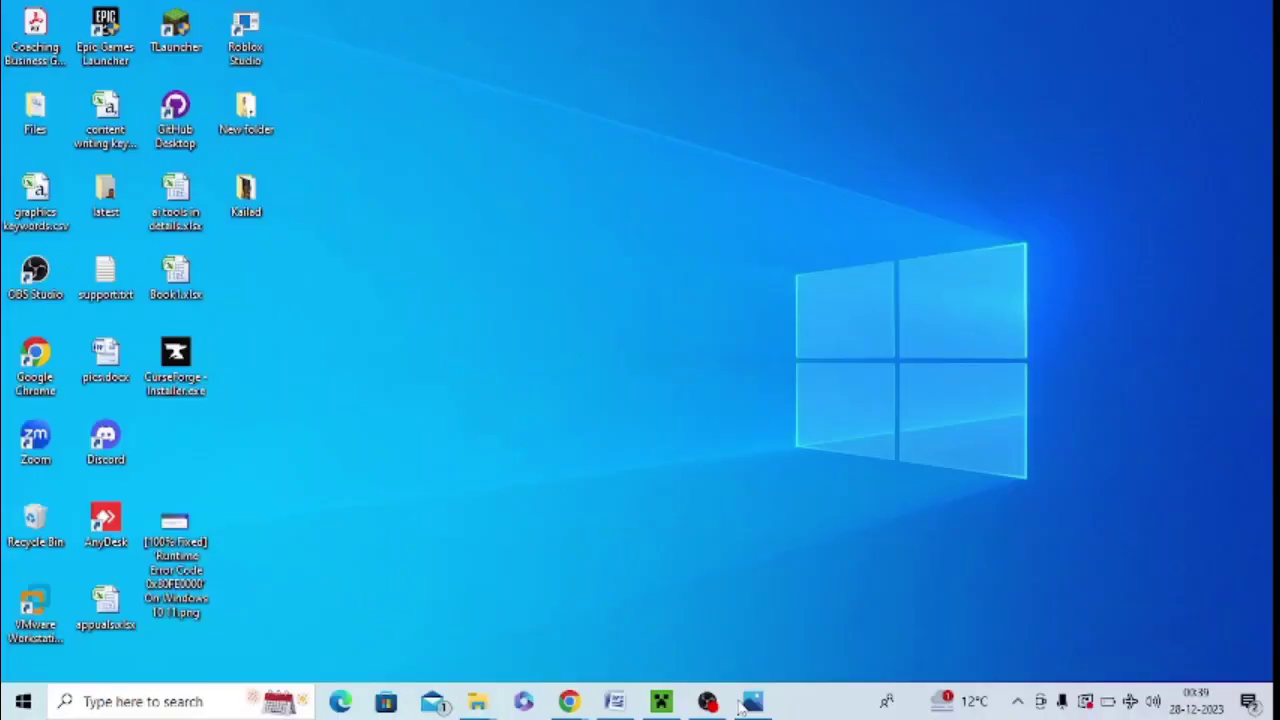
# - In msconfig Services, hide all Microsoft services and disable all the rest
pyautogui.press('super+r')
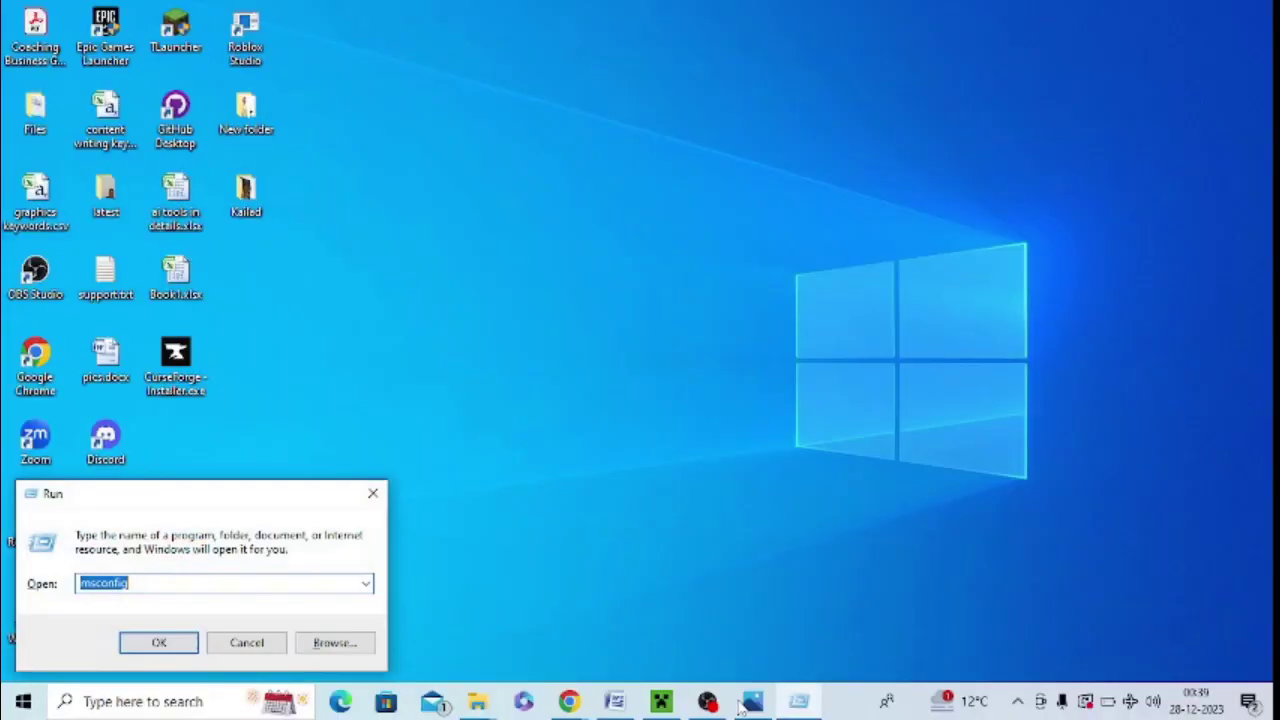
pyautogui.press('Return')
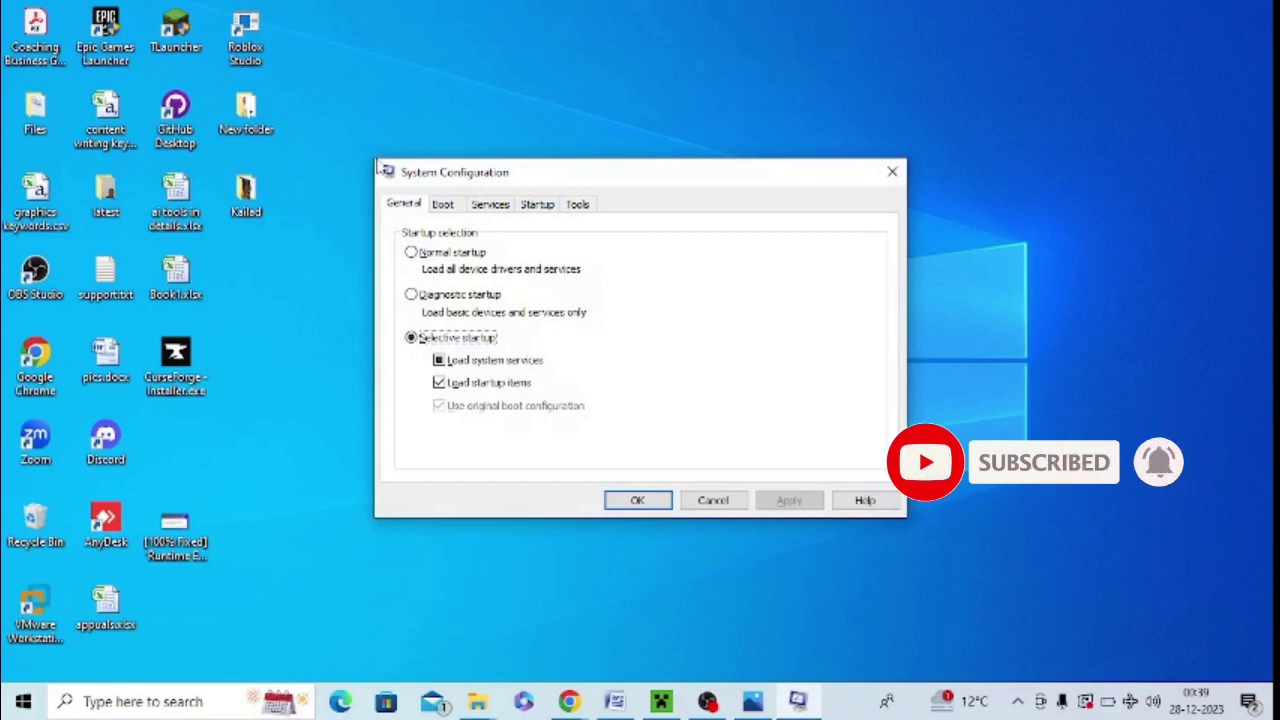
pyautogui.click(480, 205)
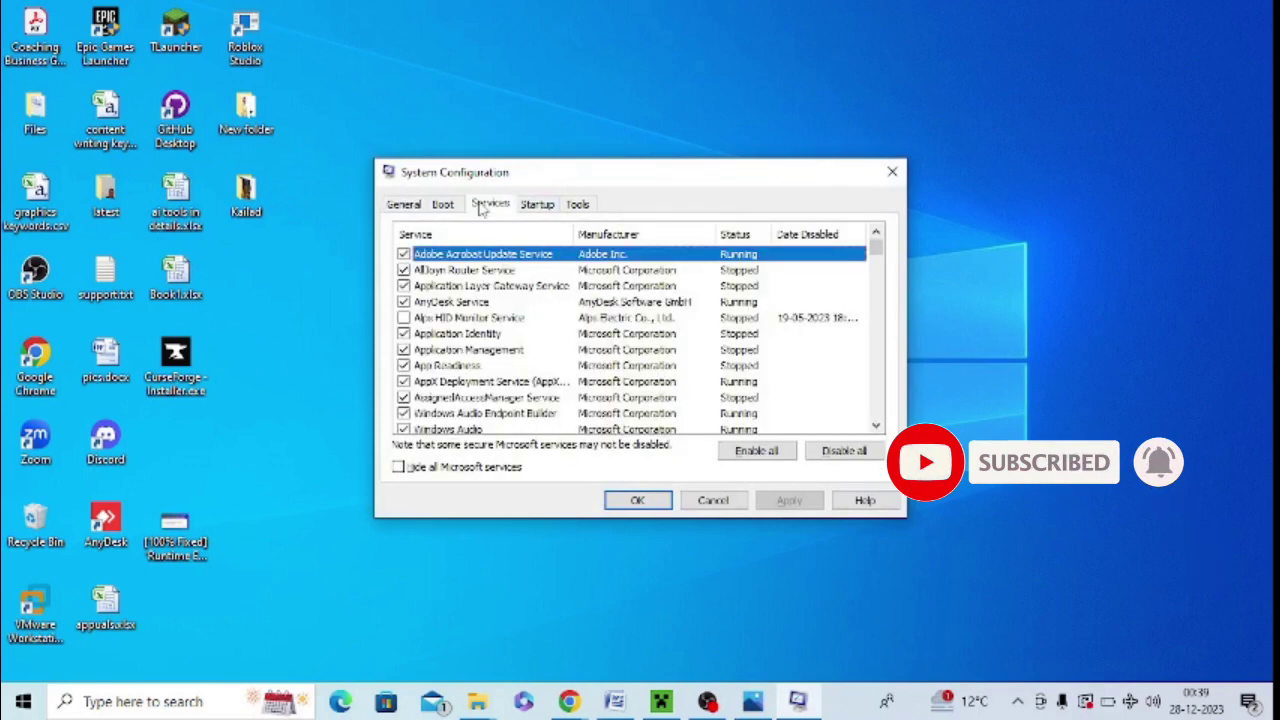
pyautogui.click(399, 468)
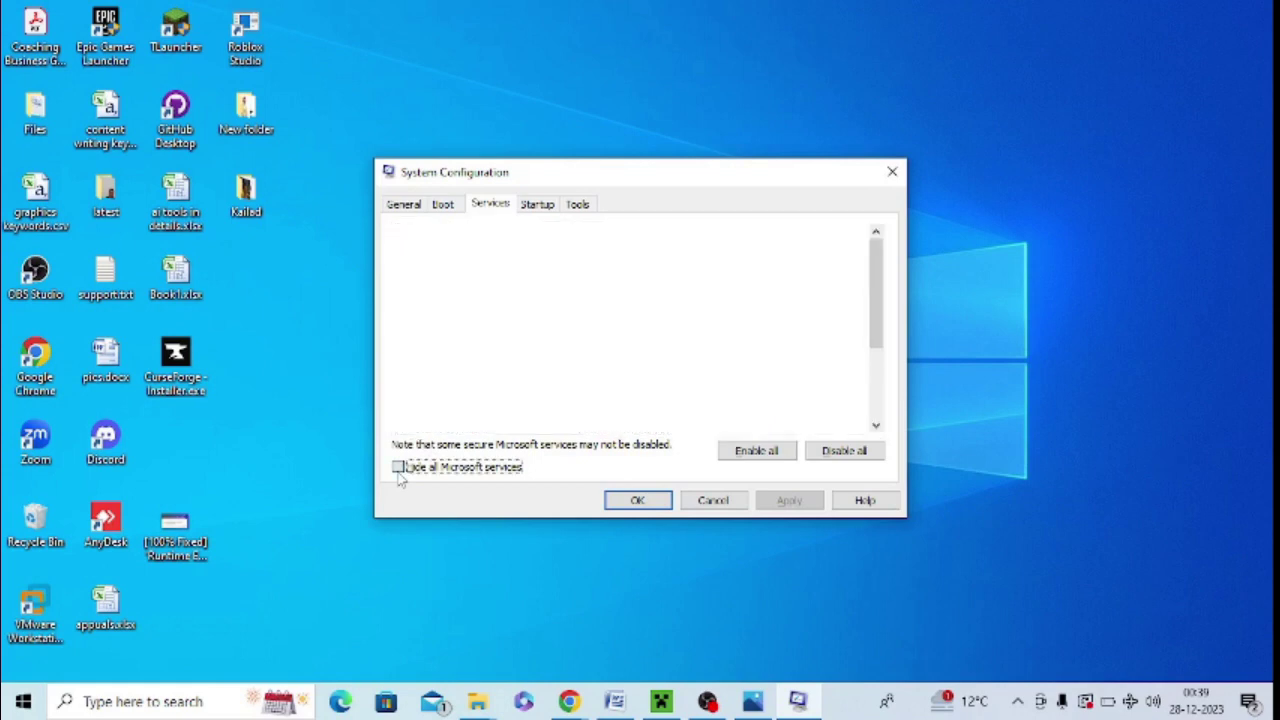
pyautogui.click(844, 451)
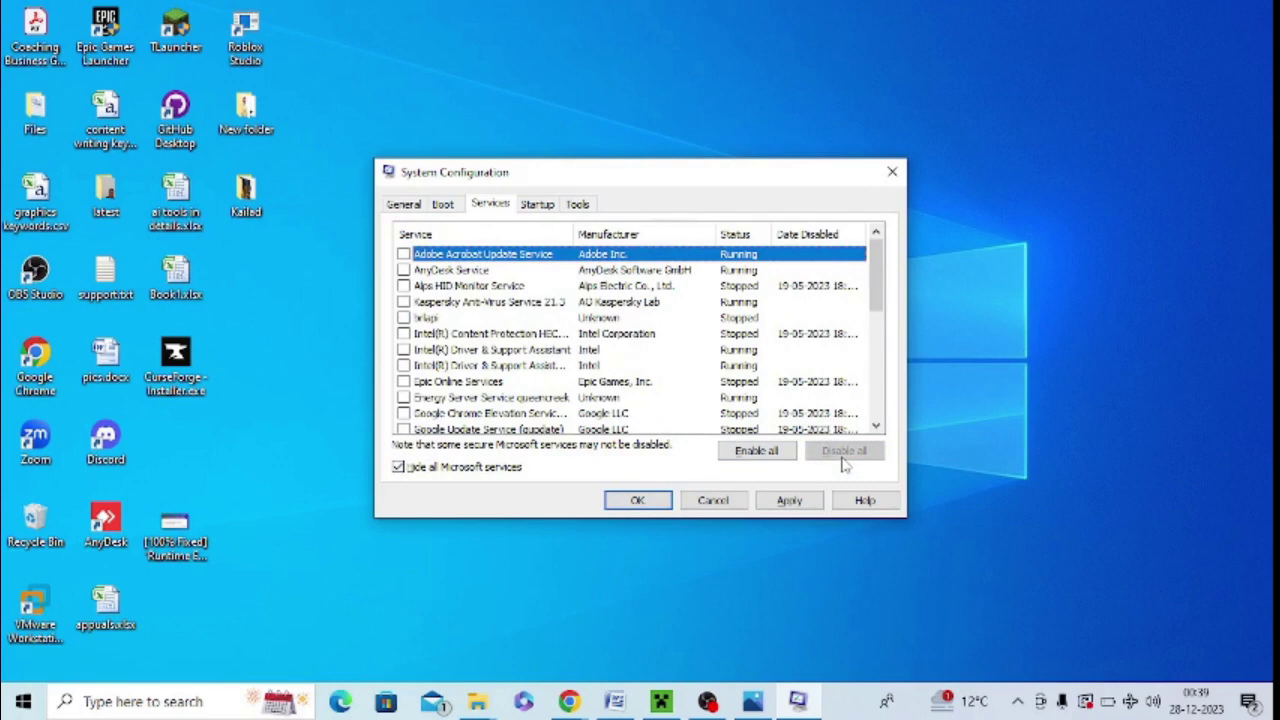
# - Open Task Manager's startup list and select the Program and EpicGamesLauncher entries
pyautogui.click(537, 204)
pyautogui.click(637, 262)
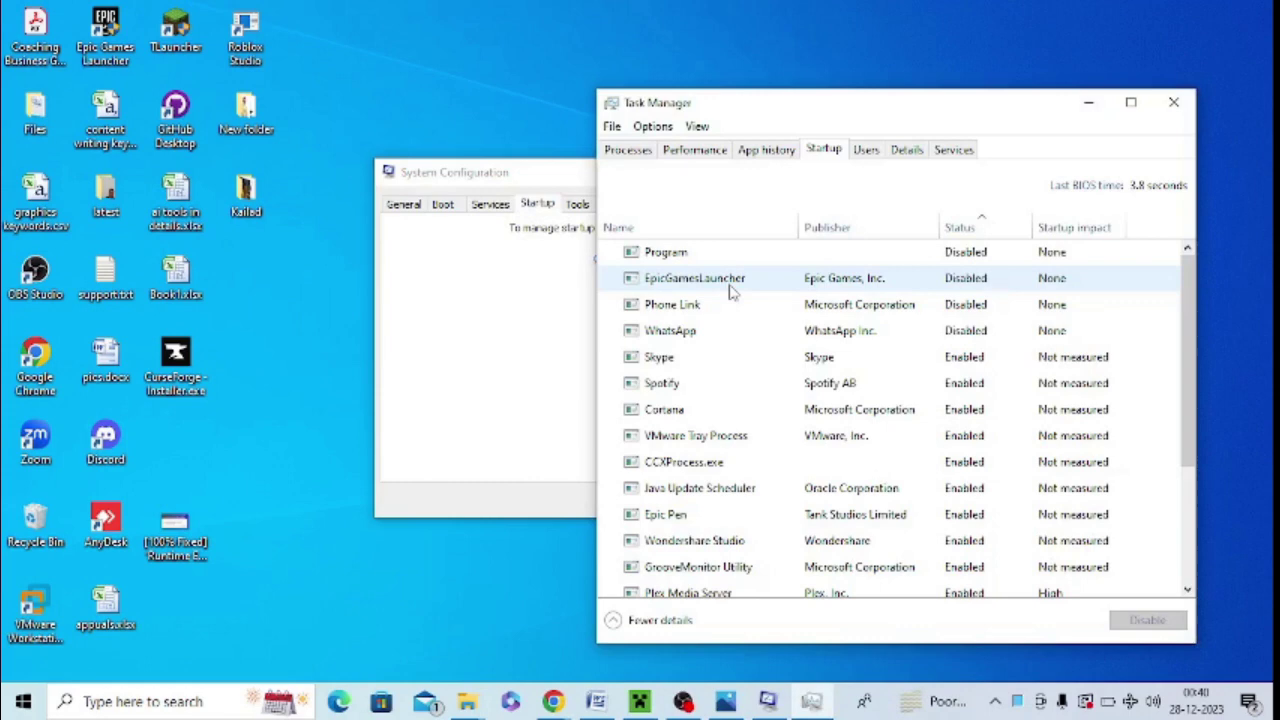
pyautogui.click(696, 262)
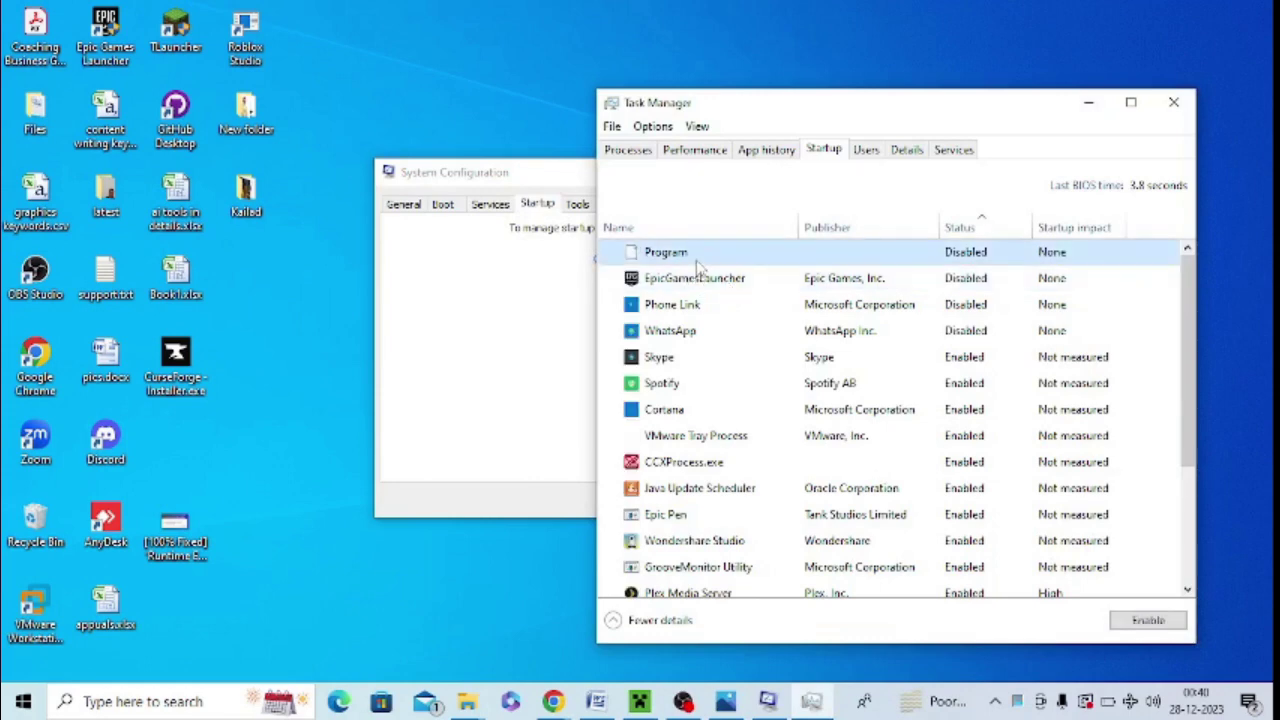
pyautogui.click(703, 283)
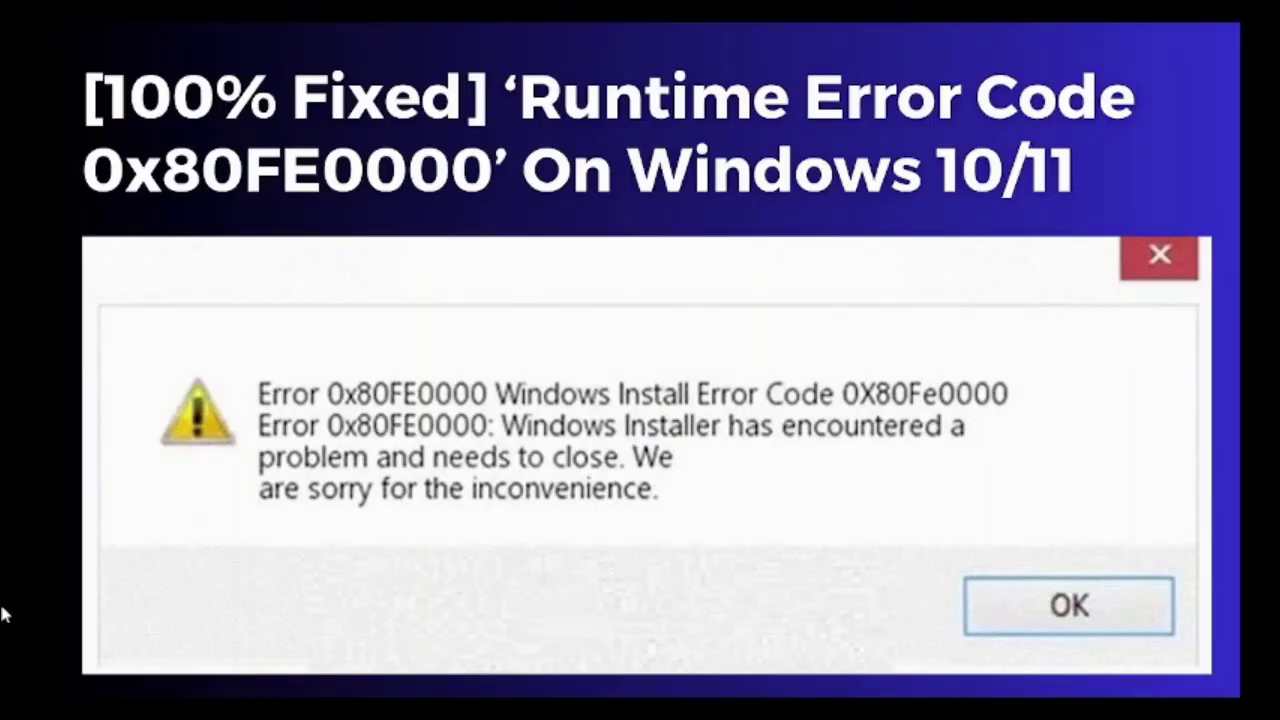